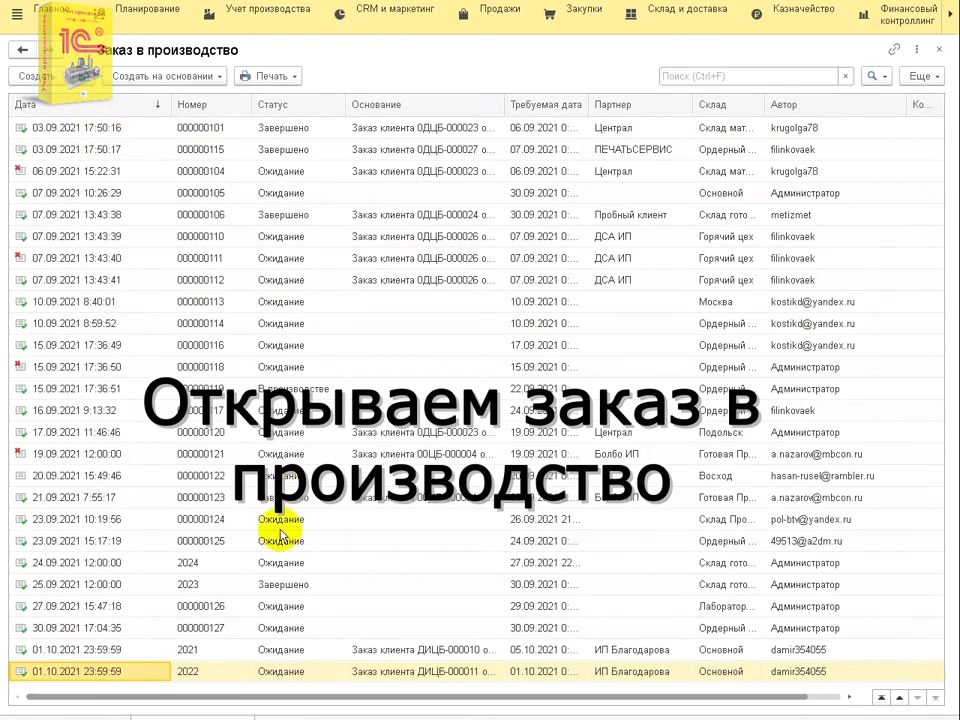
# Open the production order dated 25.09.2021 and select «Письменный стол Барселона» in its products and raw materials list.
pyautogui.doubleClick(208, 584)
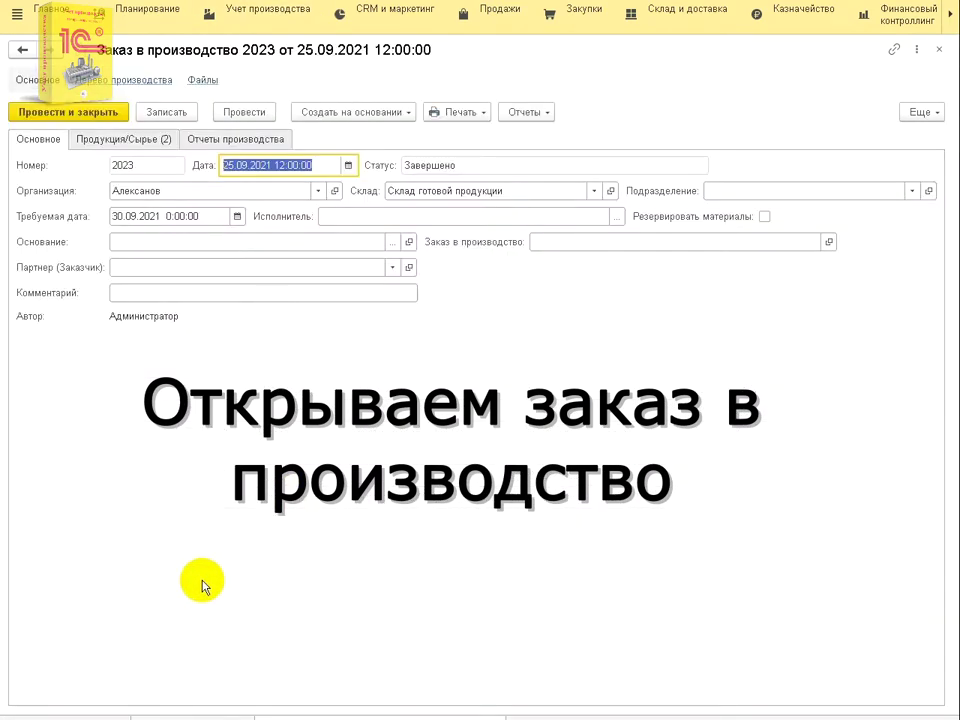
pyautogui.click(131, 142)
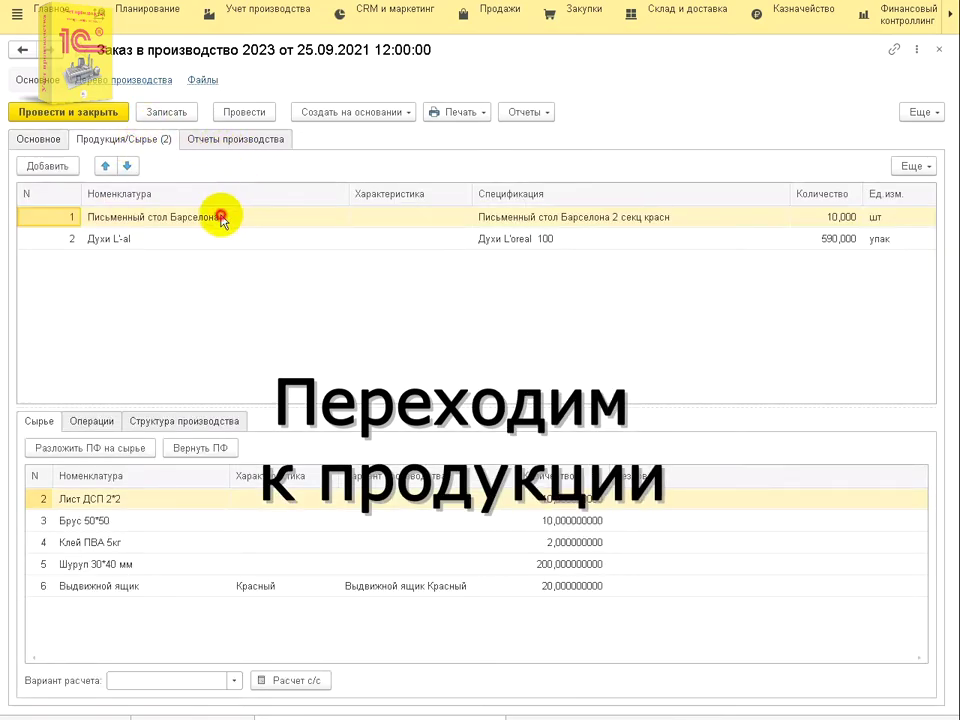
pyautogui.click(179, 298)
pyautogui.click(177, 258)
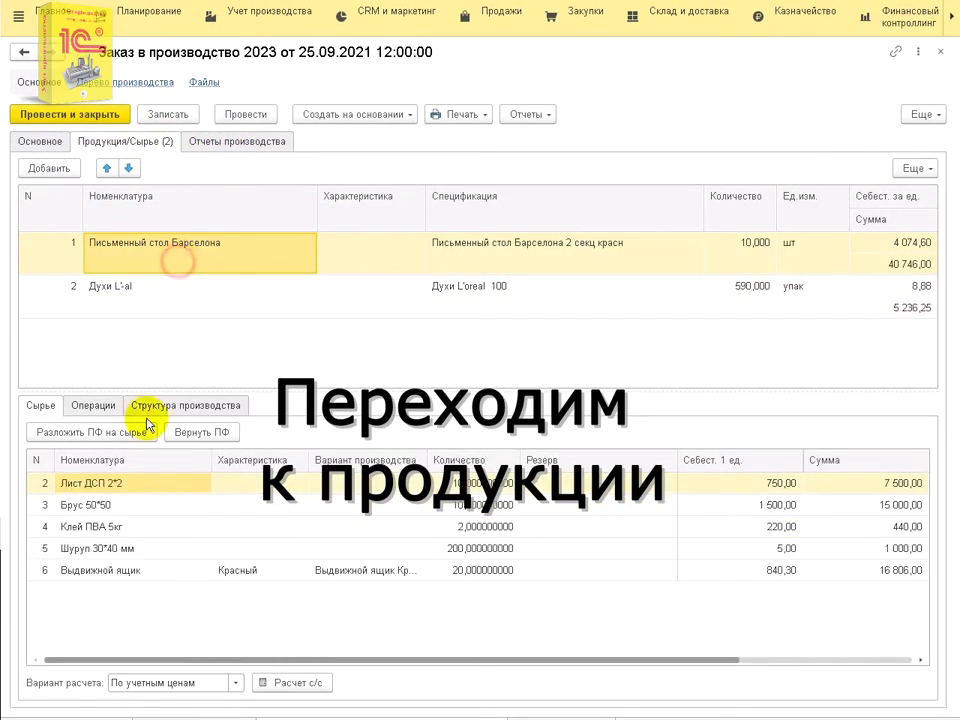
# Set the order's cost calculation variant to «По последнему поступлению» and check the desk's raw material rows.
pyautogui.click(236, 684)
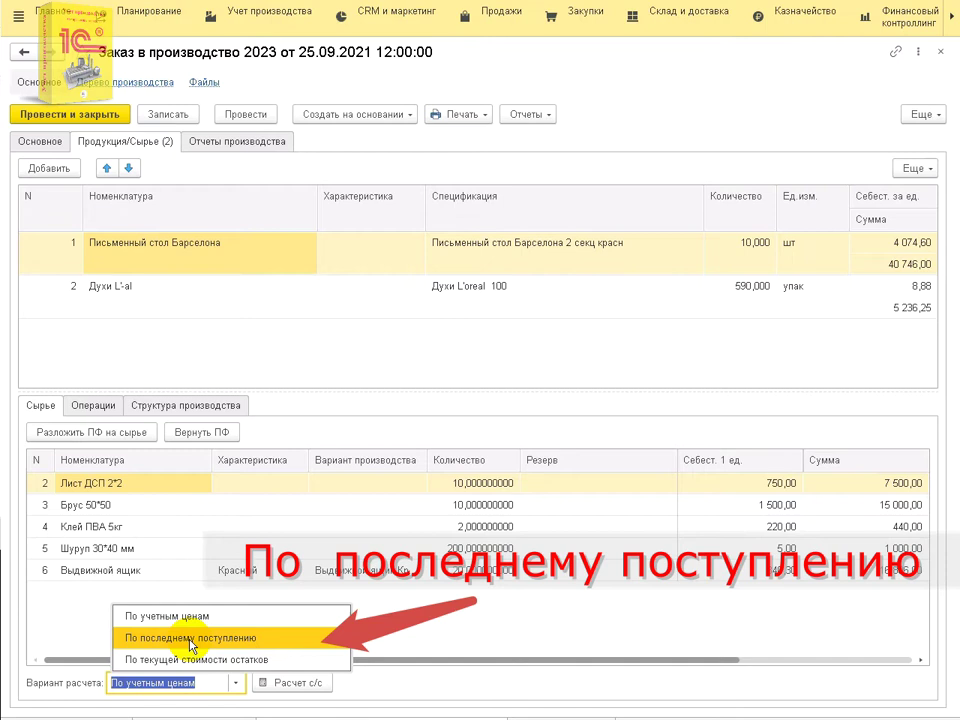
pyautogui.click(192, 638)
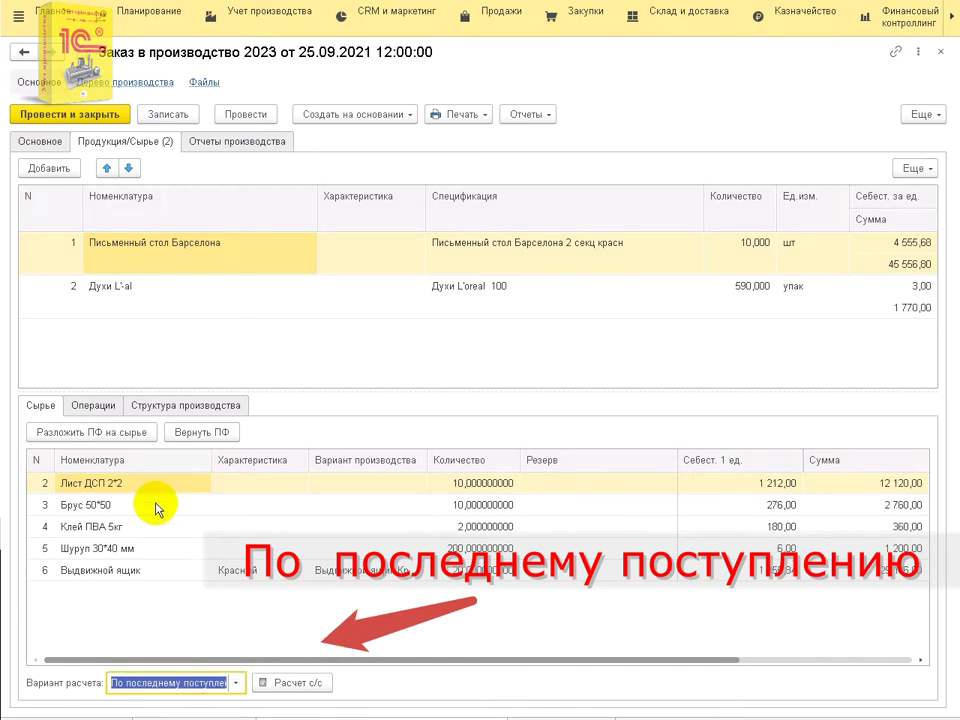
pyautogui.click(146, 523)
pyautogui.click(150, 549)
# Check the raw material unit cost for «Духи L'-al» and the «Выдвижной ящик» cost for the desk.
pyautogui.click(152, 281)
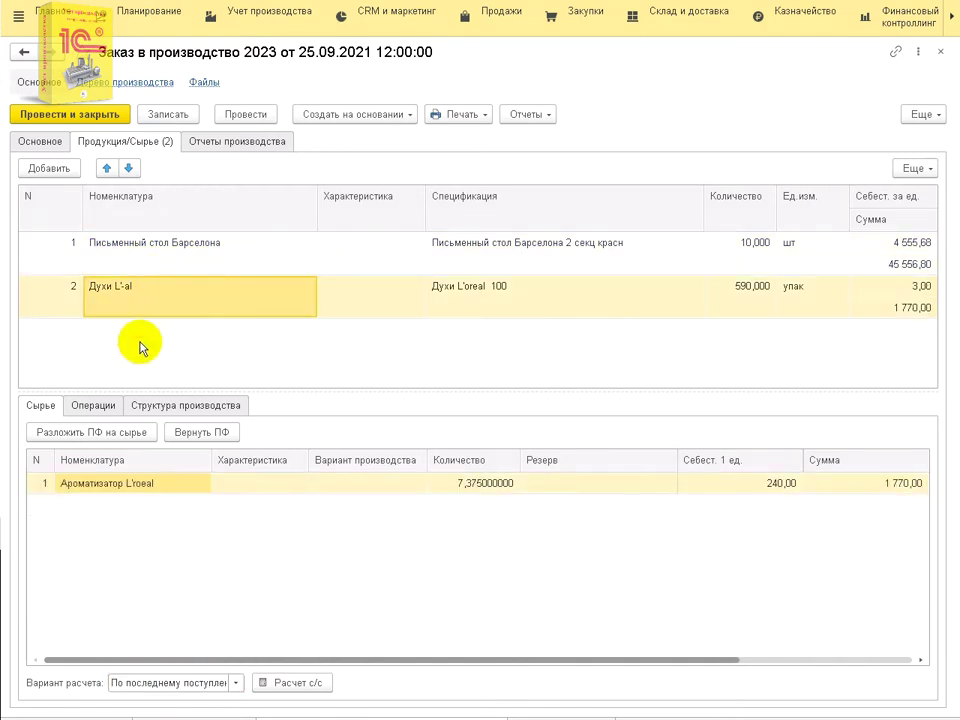
pyautogui.click(765, 487)
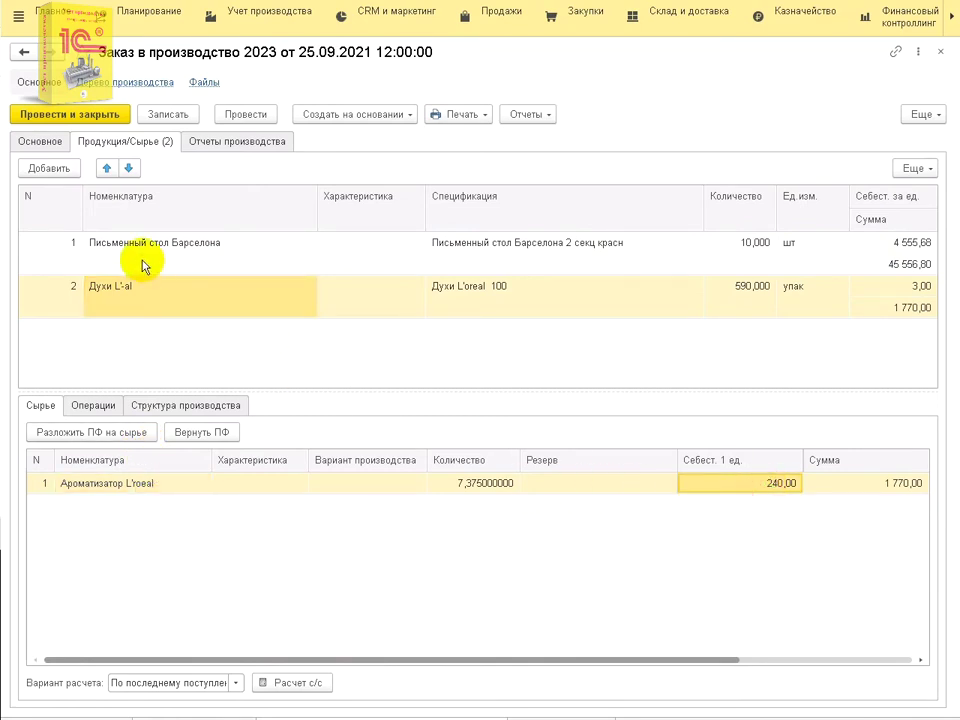
pyautogui.click(146, 262)
pyautogui.click(72, 572)
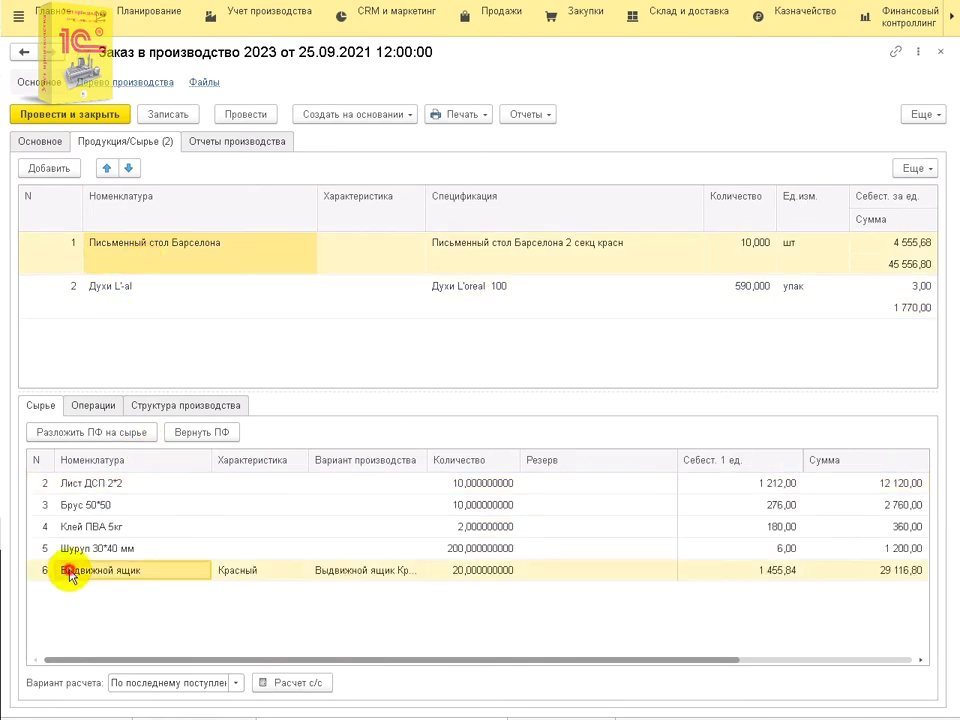
# Examine the desk's production structure, including the prices and sums of the components inside «Выдвижной ящик».
pyautogui.click(141, 406)
pyautogui.click(35, 543)
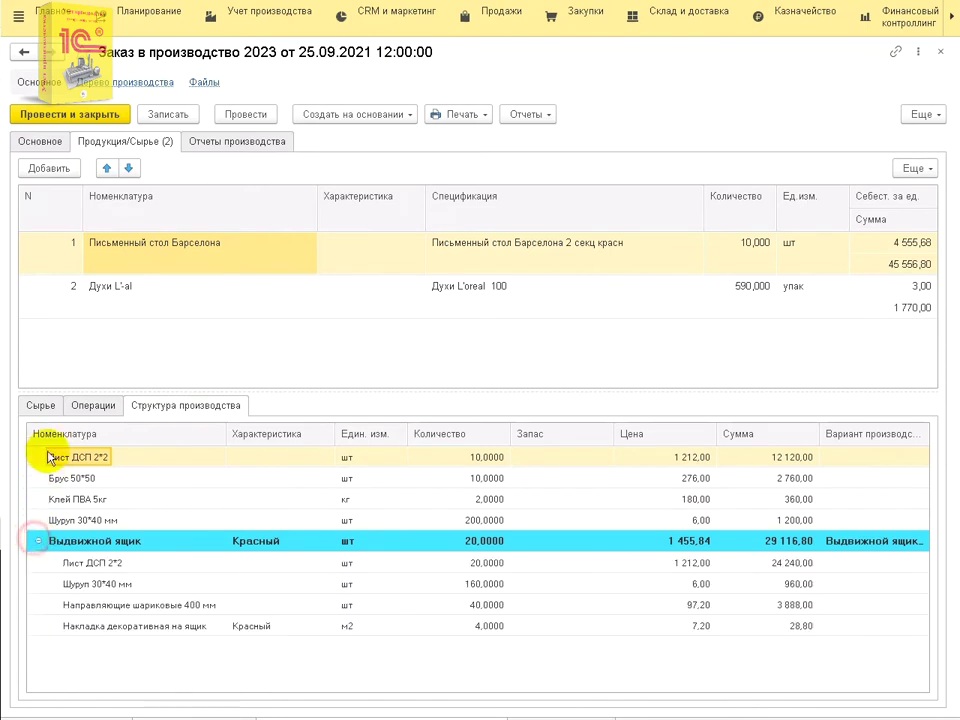
pyautogui.click(44, 406)
pyautogui.click(175, 407)
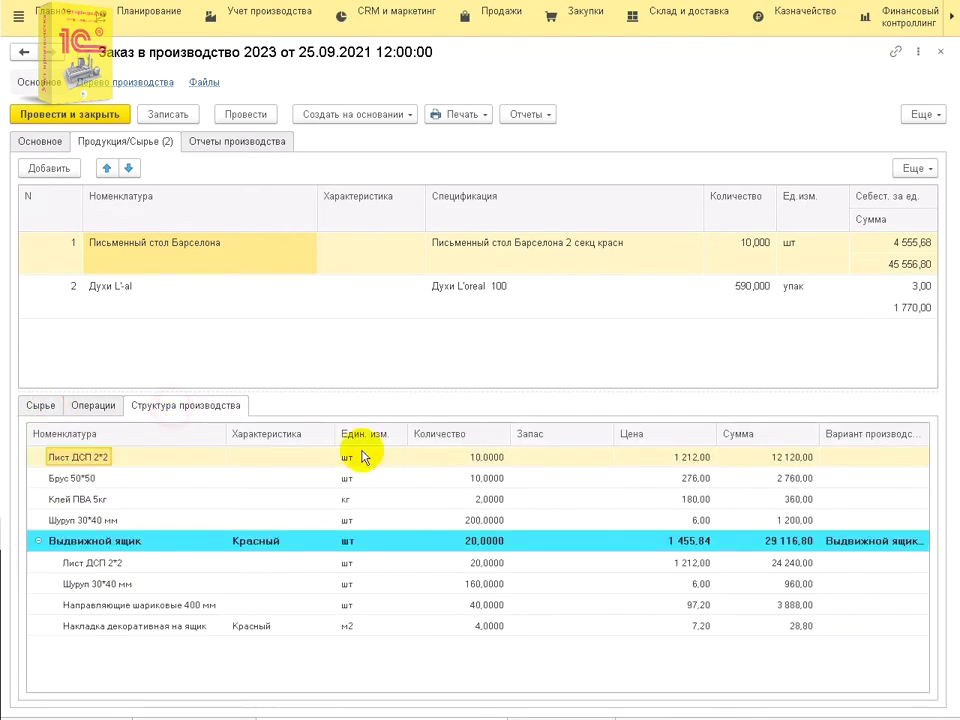
pyautogui.click(688, 565)
pyautogui.click(200, 565)
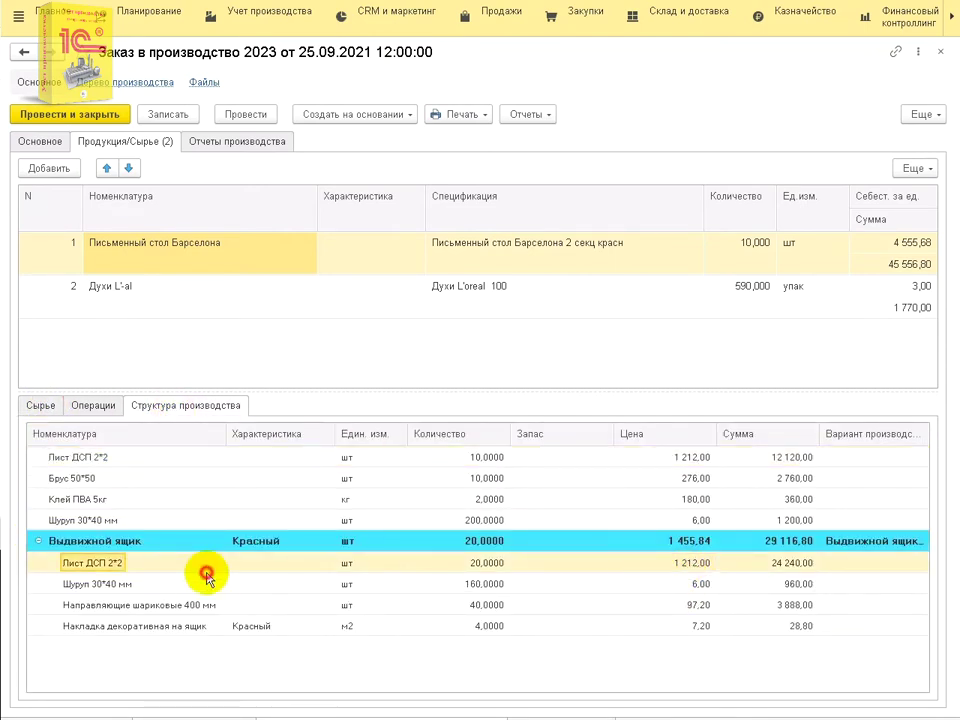
pyautogui.click(195, 605)
pyautogui.click(193, 626)
pyautogui.click(658, 627)
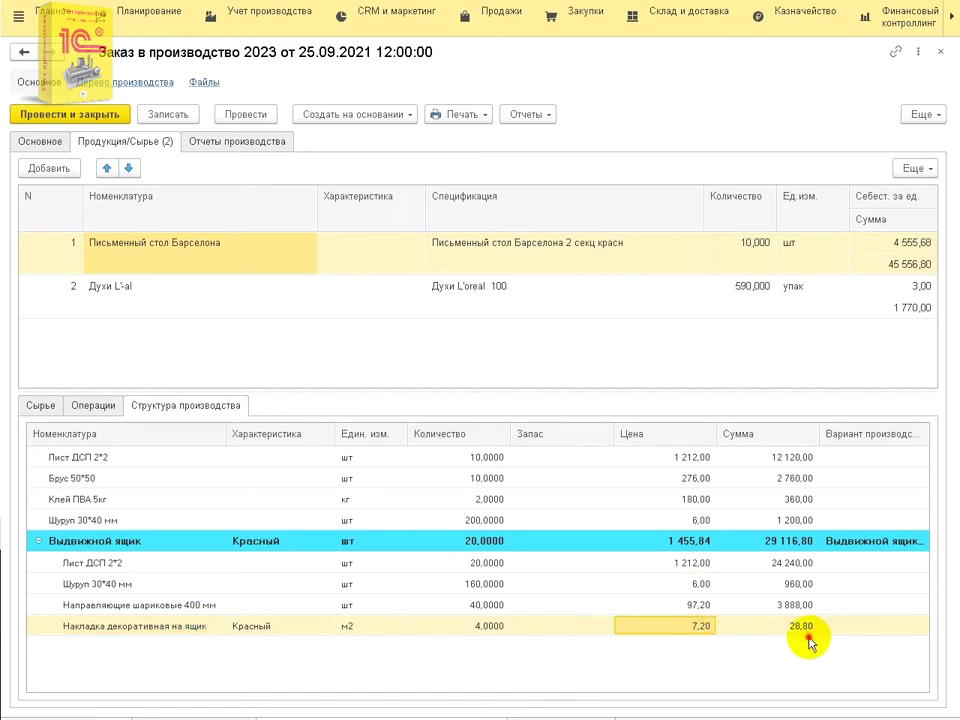
pyautogui.click(797, 628)
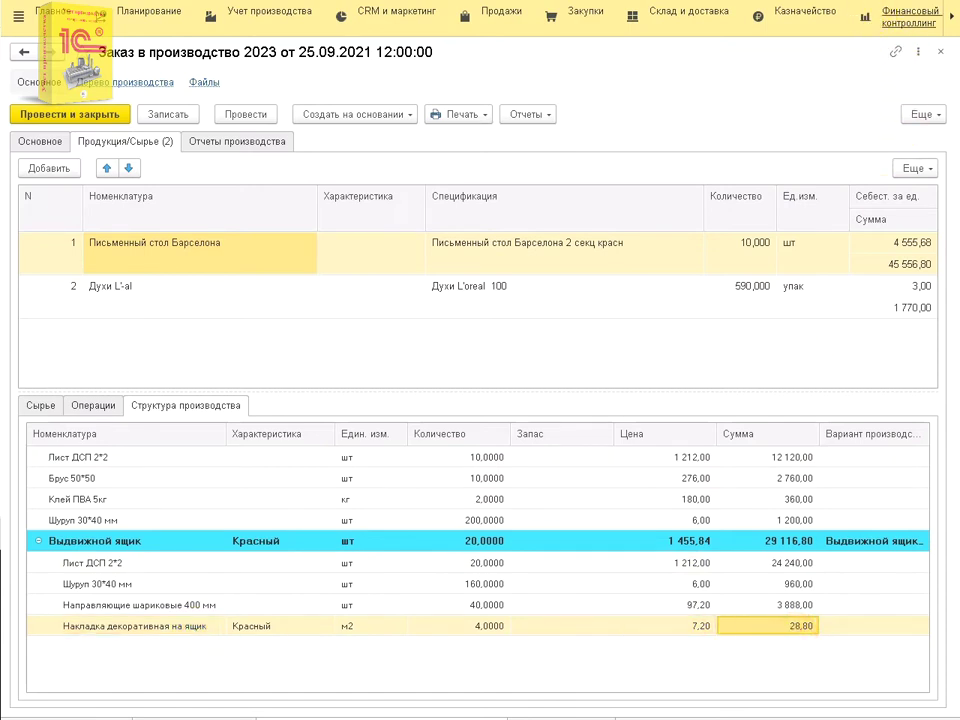
# Open the goods and services purchase document dated 01.09.2021 and view the prices and sums of its goods.
pyautogui.click(589, 17)
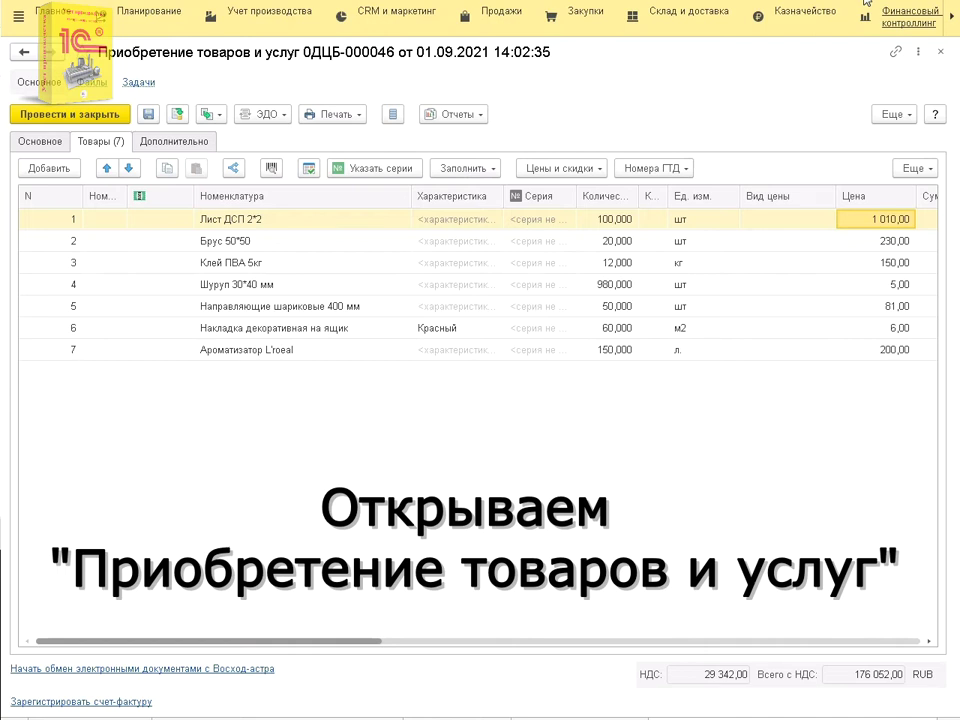
pyautogui.hscroll(5, 478, 400)
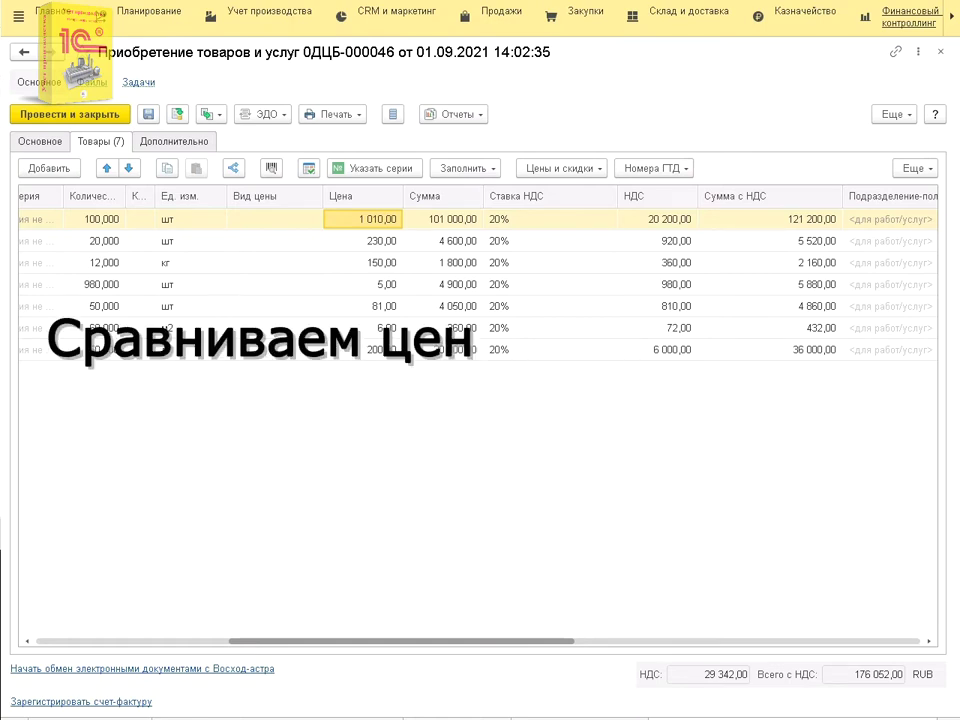
pyautogui.click(420, 306)
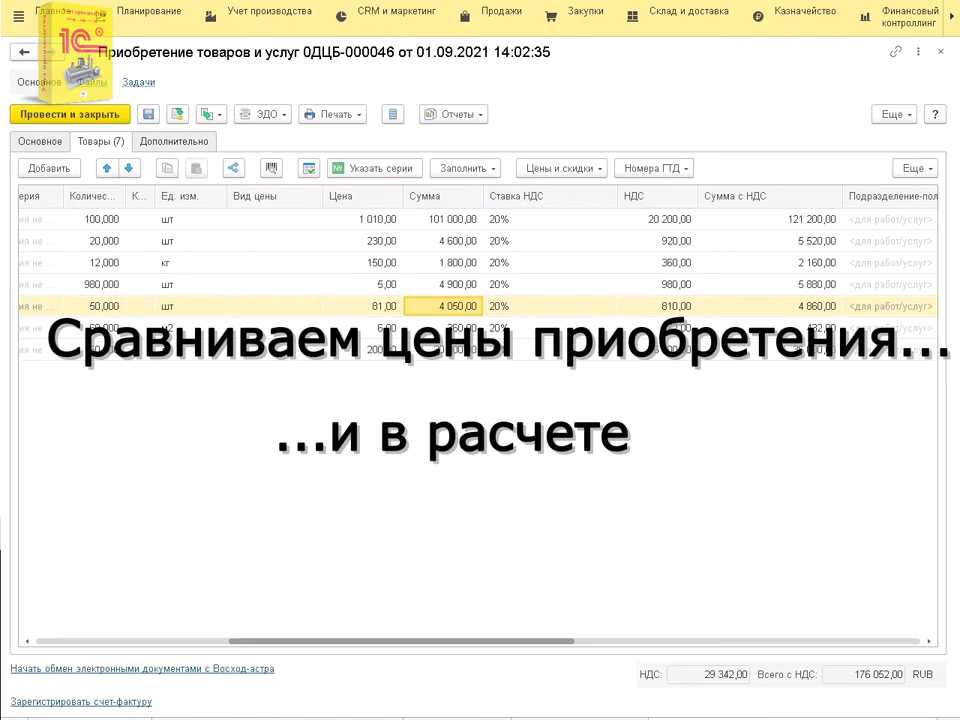
# Check the purchase document's price-includes-VAT setting and review the VAT rate, VAT amount and sum columns of its goods.
pyautogui.click(186, 144)
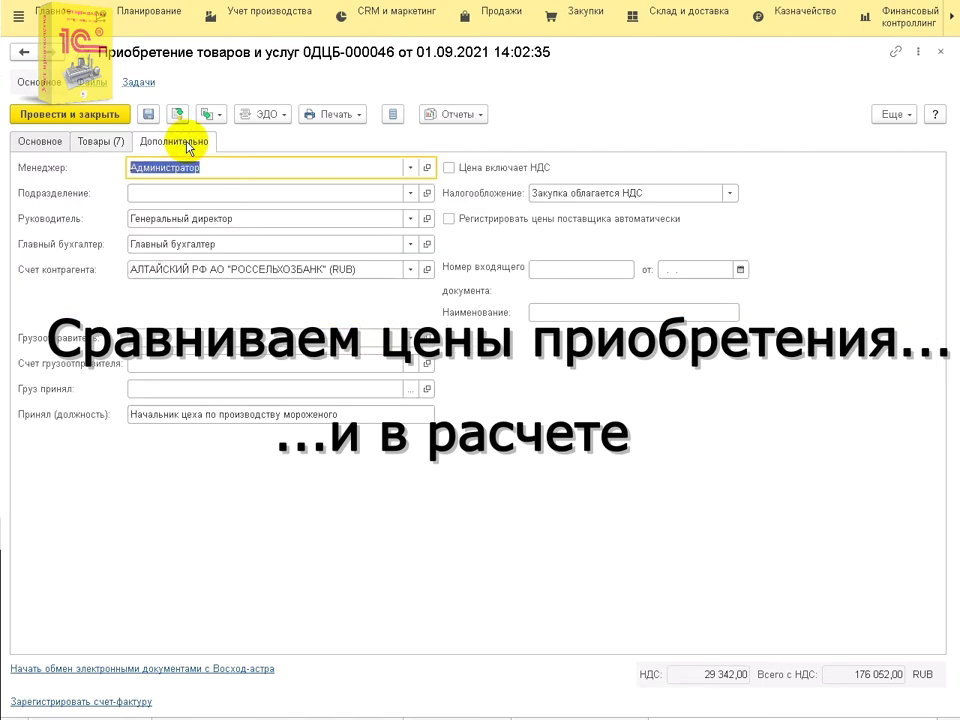
pyautogui.click(108, 141)
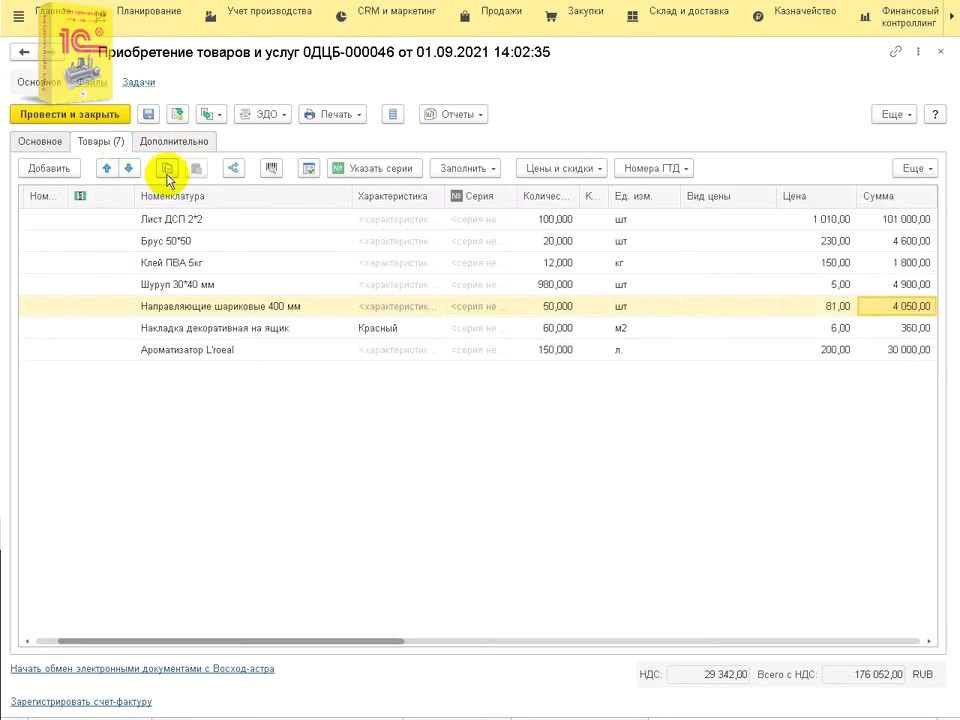
pyautogui.moveTo(377, 630); pyautogui.dragTo(705, 645)
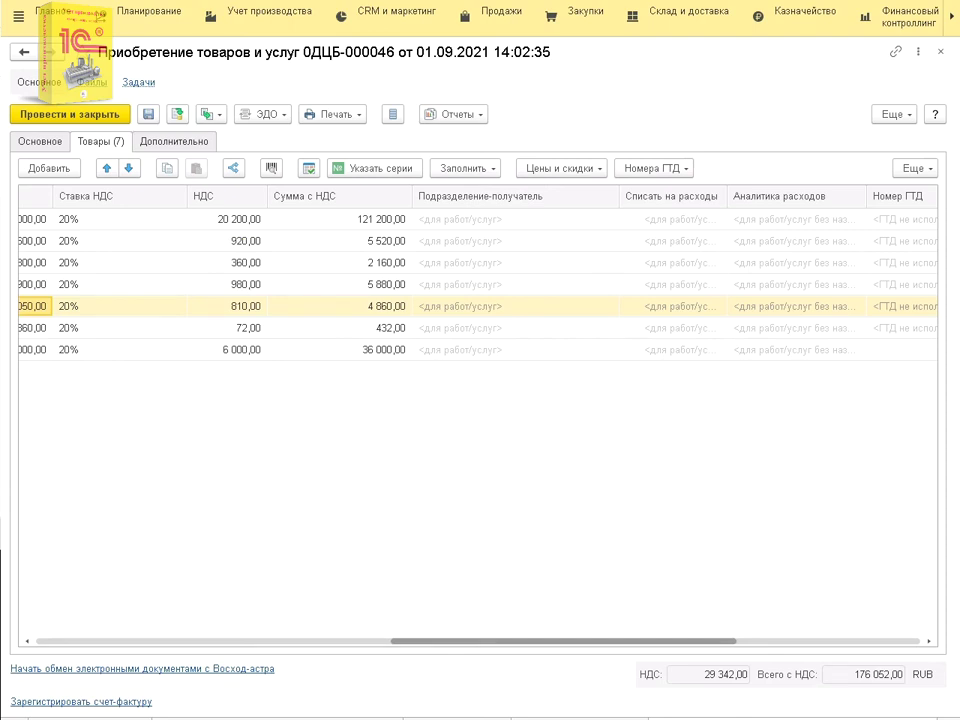
pyautogui.moveTo(480, 718)
pyautogui.moveTo(562, 639); pyautogui.dragTo(403, 637)
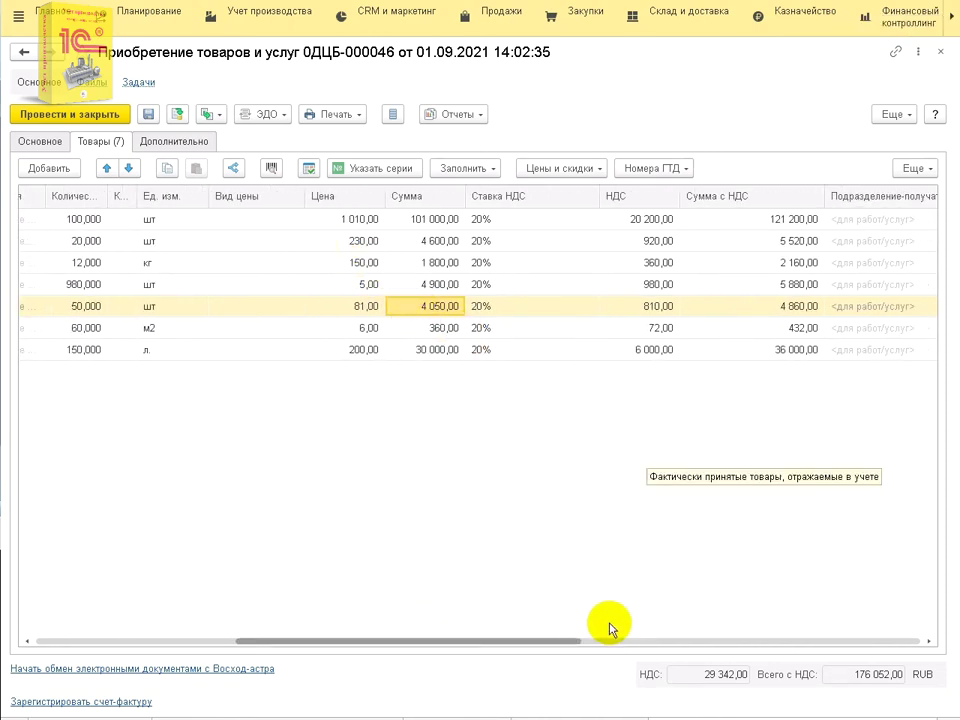
pyautogui.moveTo(572, 641); pyautogui.dragTo(500, 643)
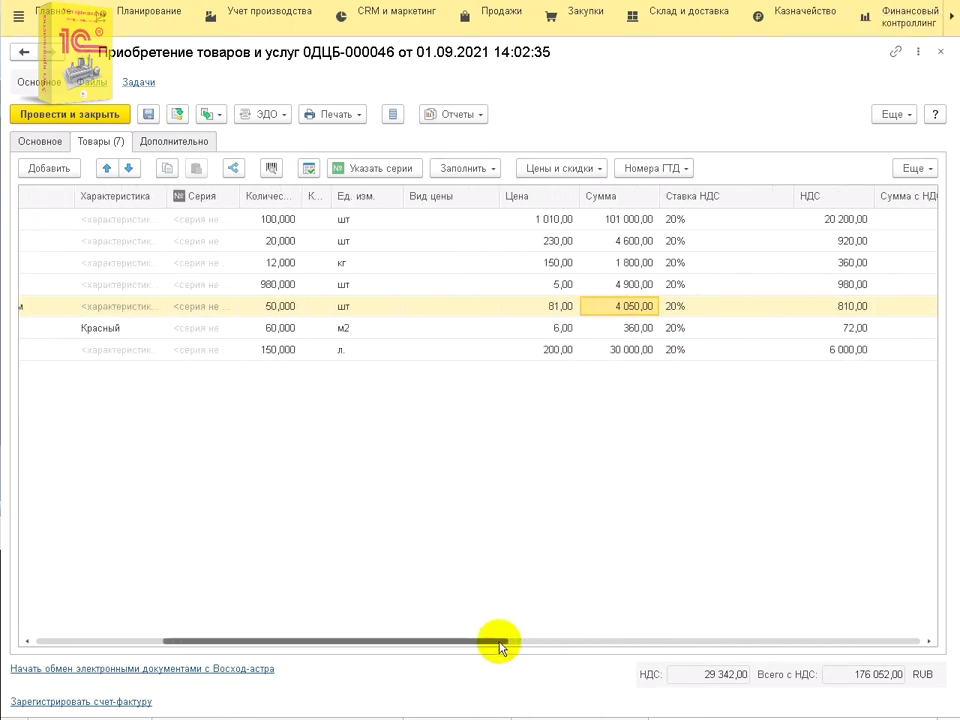
pyautogui.moveTo(400, 645)
pyautogui.mouseDown()
pyautogui.moveTo(340, 651)
pyautogui.moveTo(193, 636)
pyautogui.mouseUp()
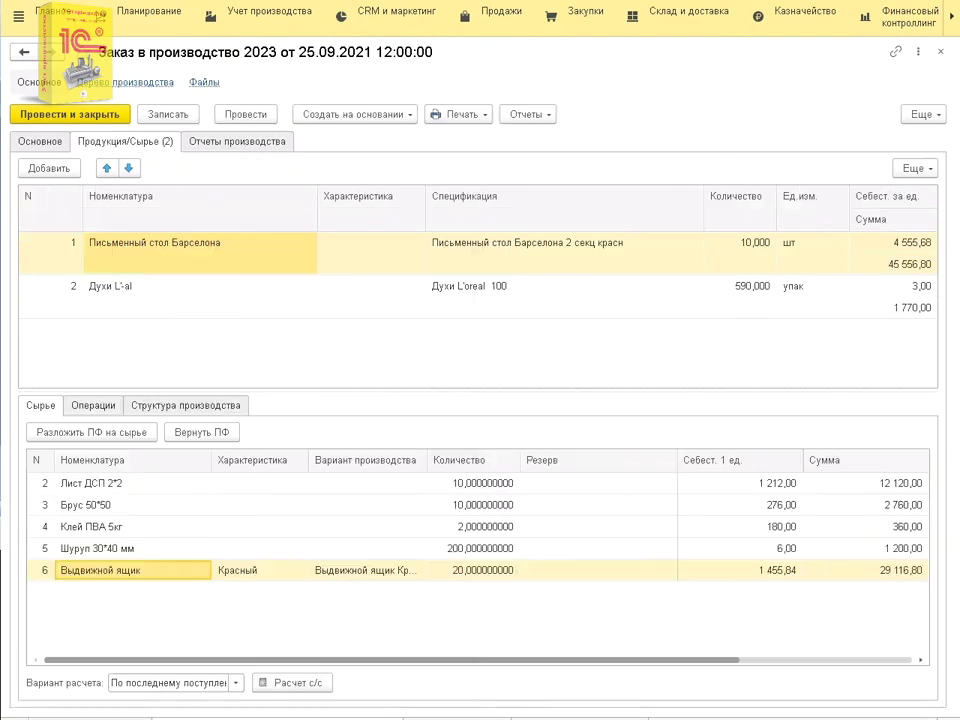
# Compare the raw material unit costs in the production order, including «Брус 50*50» and «Клей ПВА 5кг», with the purchase document's prices.
pyautogui.click(137, 506)
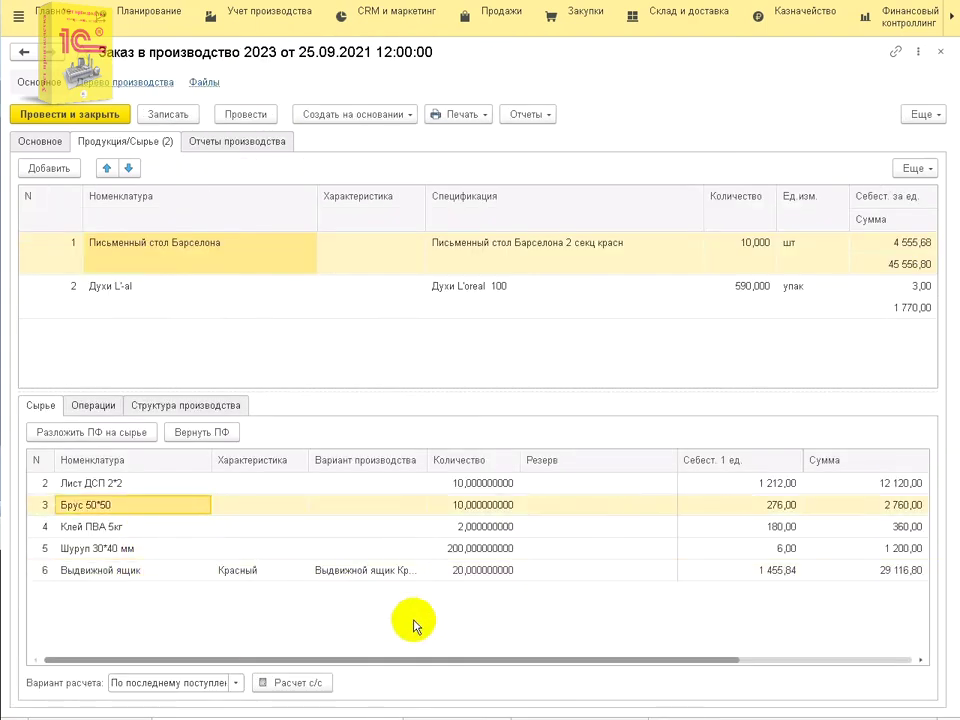
pyautogui.click(660, 713)
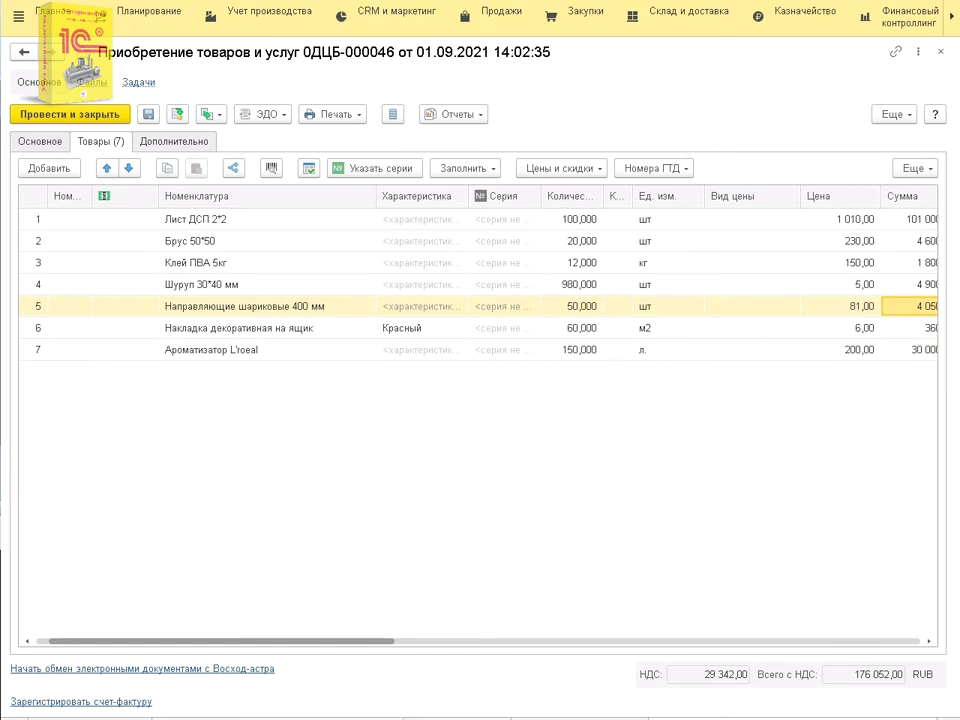
pyautogui.hotkey('ctrl', 'Tab')
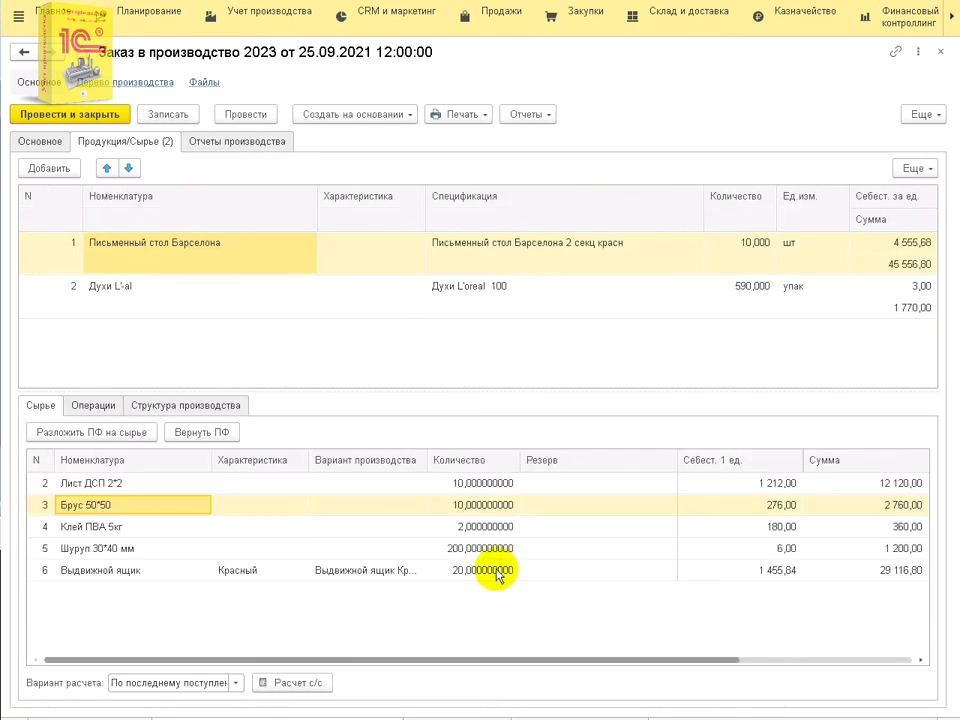
pyautogui.click(101, 522)
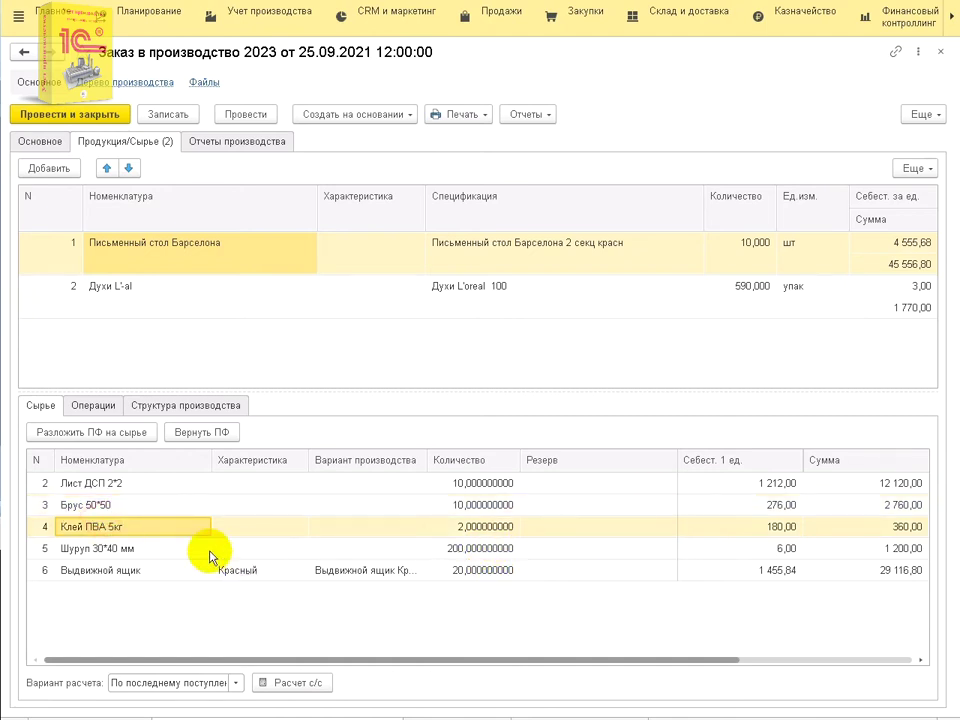
pyautogui.hotkey('ctrl', 'Tab')
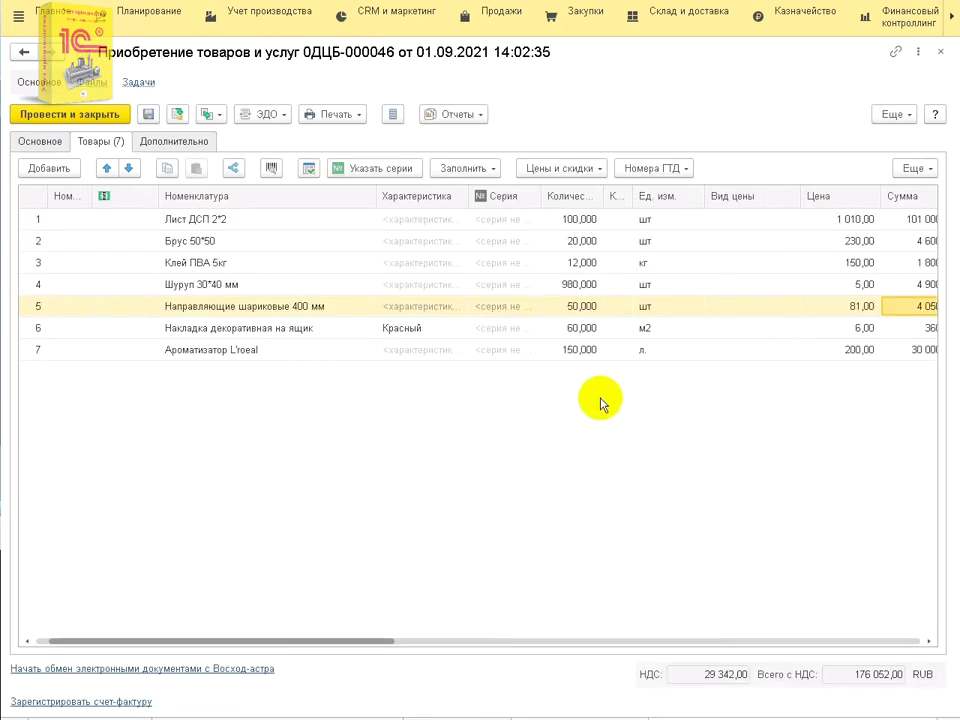
pyautogui.click(822, 271)
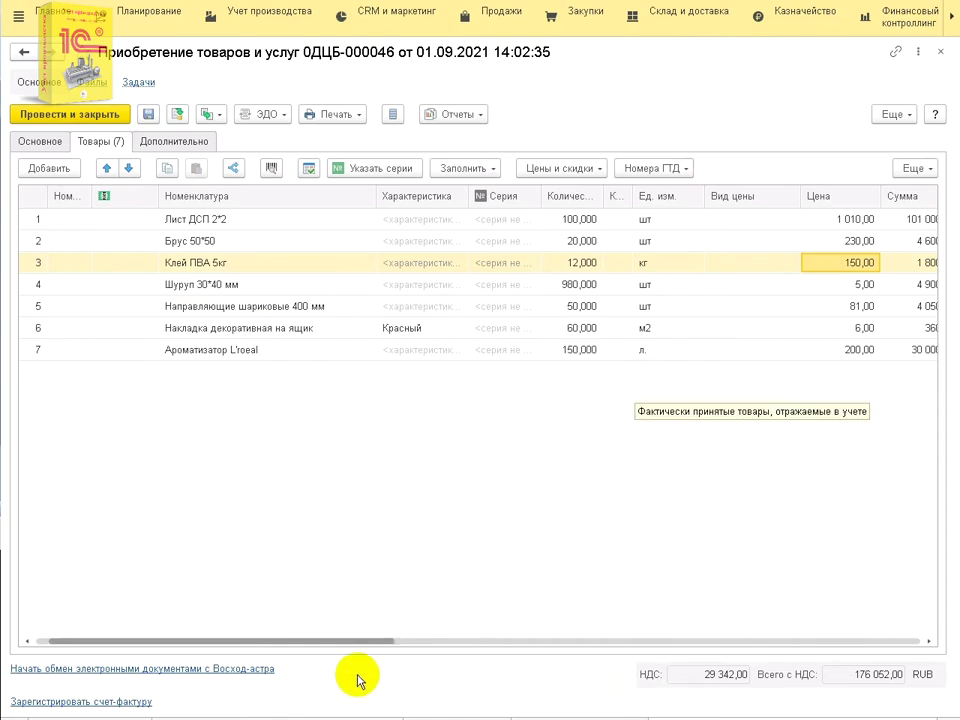
pyautogui.hotkey('ctrl', 'Tab')
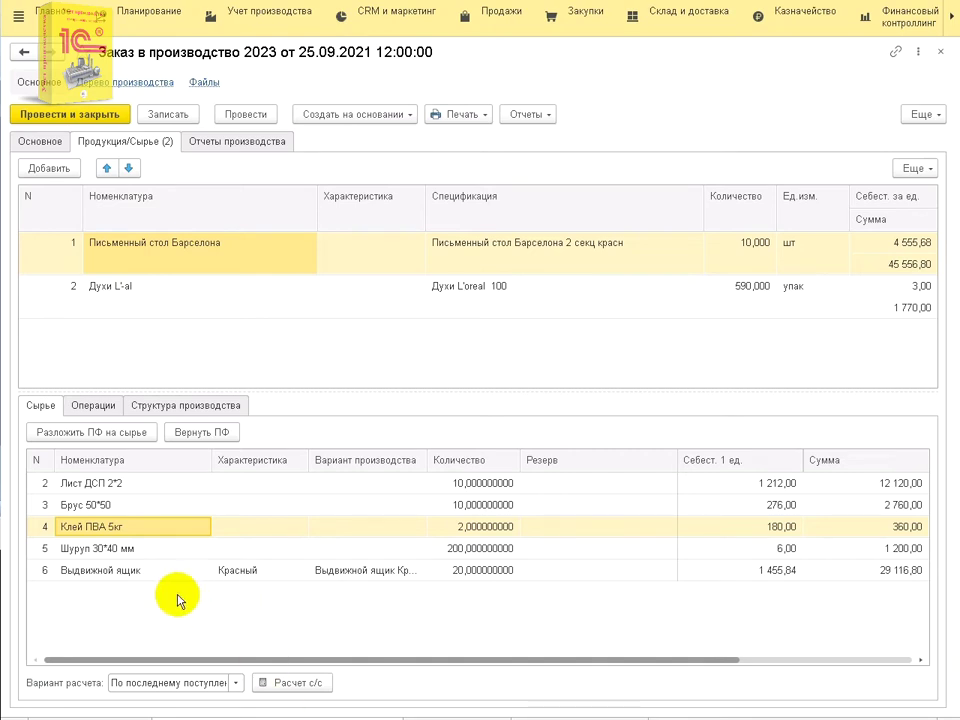
pyautogui.click(122, 572)
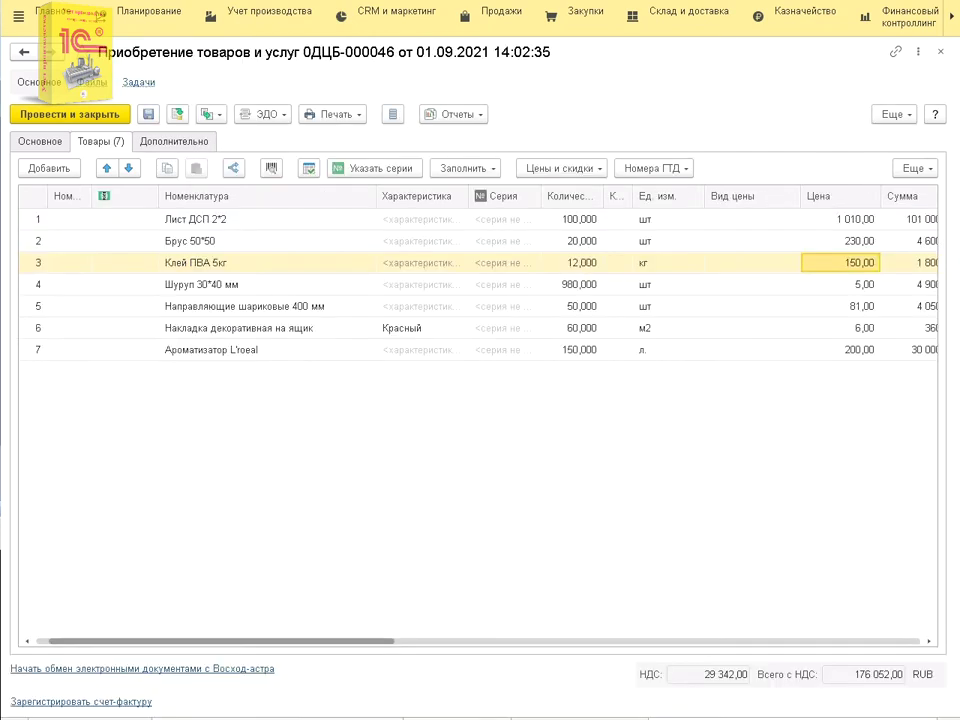
# Return to the order's production structure and compare the «Лист ДСП 2*2» and «Шуруп 30*40 мм» prices inside and outside «Выдвижной ящик».
pyautogui.click(300, 710)
pyautogui.click(218, 404)
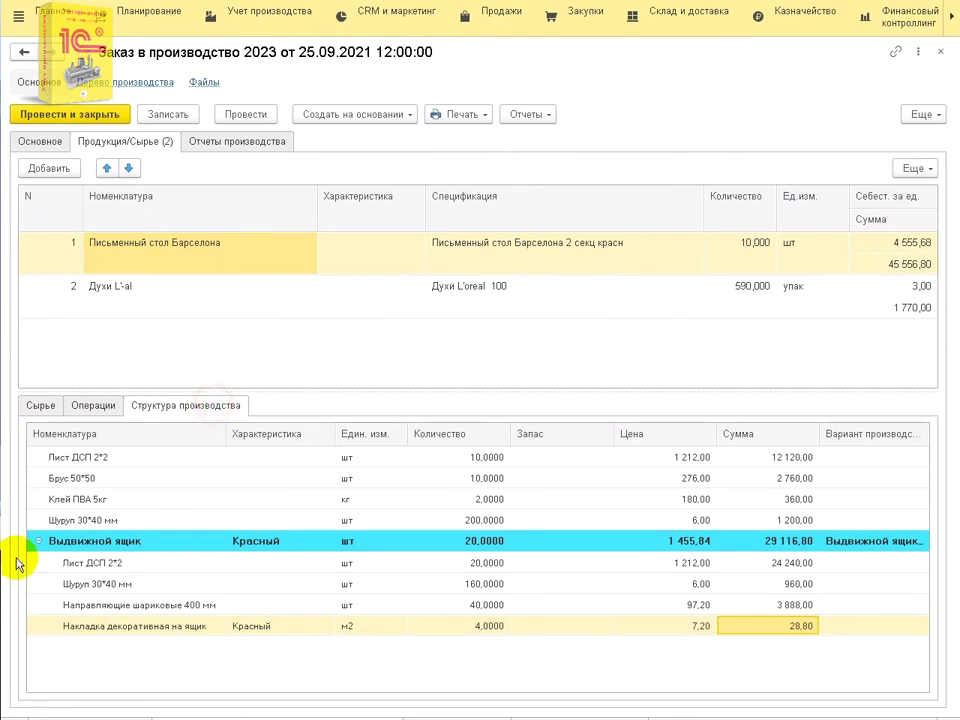
pyautogui.click(103, 568)
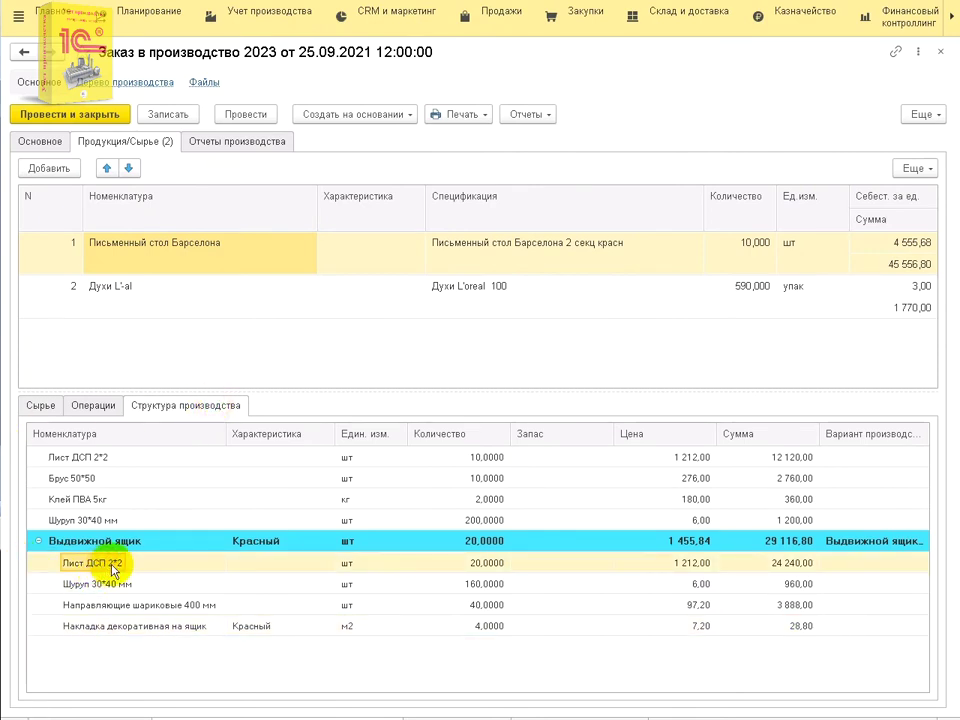
pyautogui.click(666, 566)
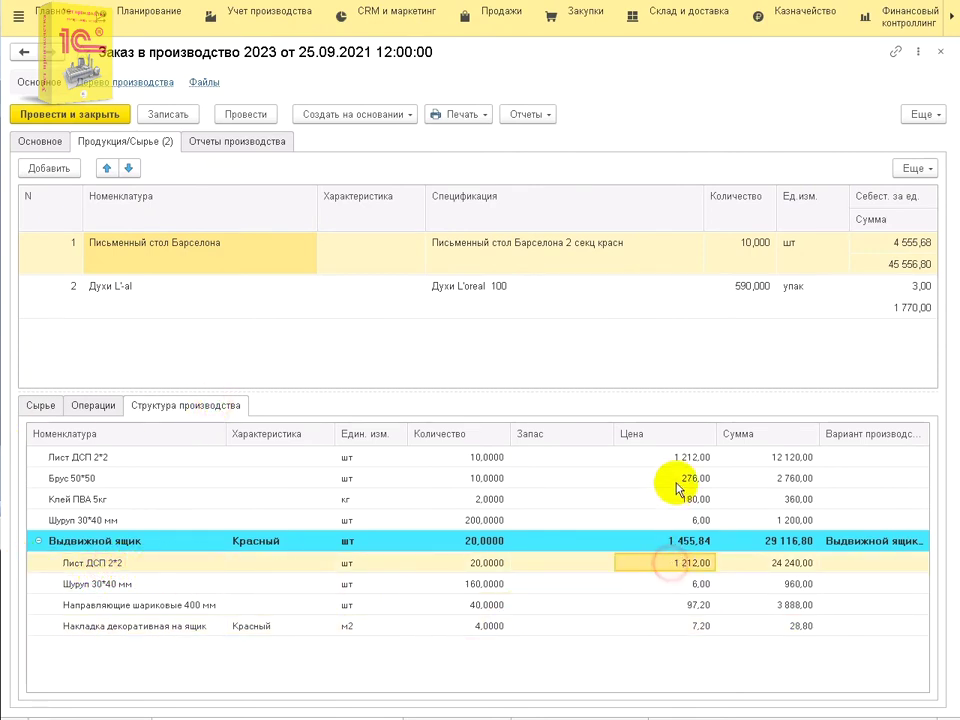
pyautogui.click(682, 460)
pyautogui.click(673, 583)
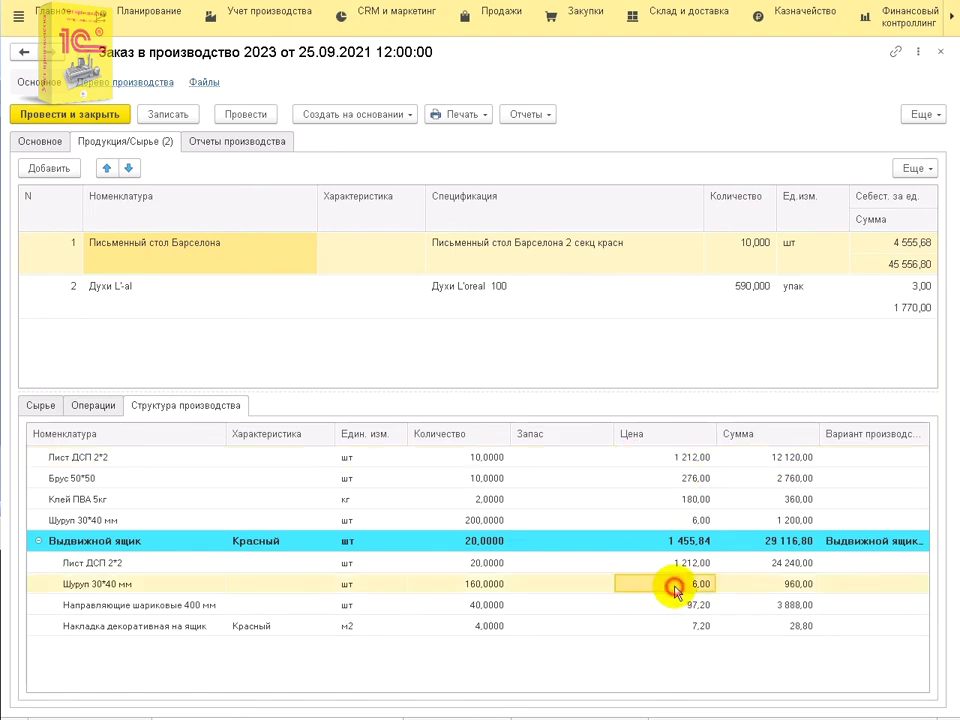
pyautogui.click(676, 520)
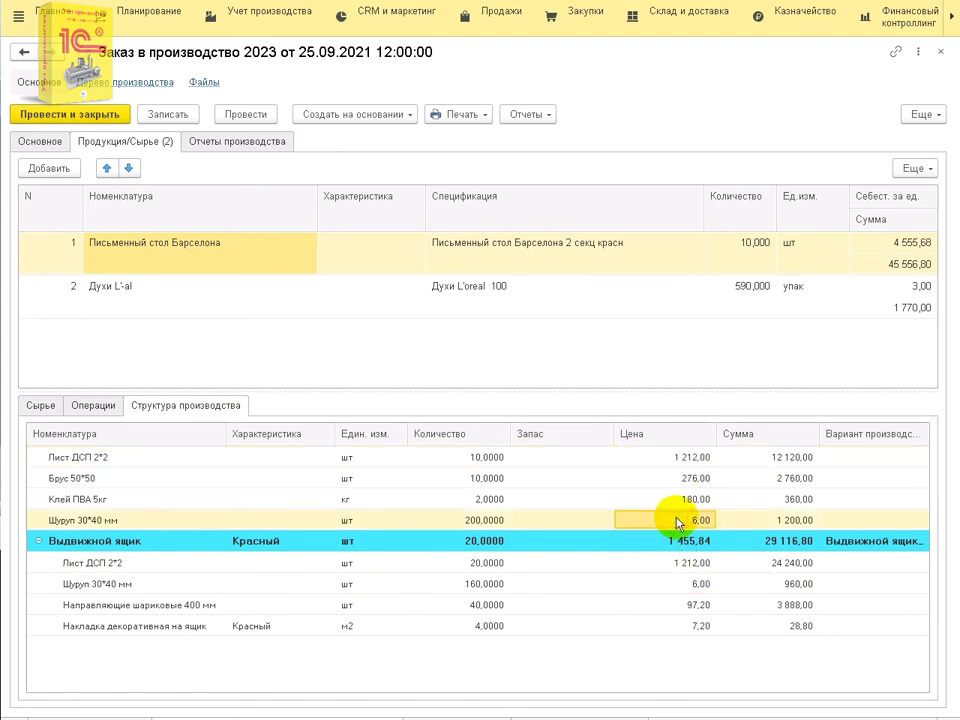
# Compare the price of «Направляющие шариковые 400 мм» in the order's production structure with its price in the purchase document.
pyautogui.click(236, 625)
pyautogui.click(219, 605)
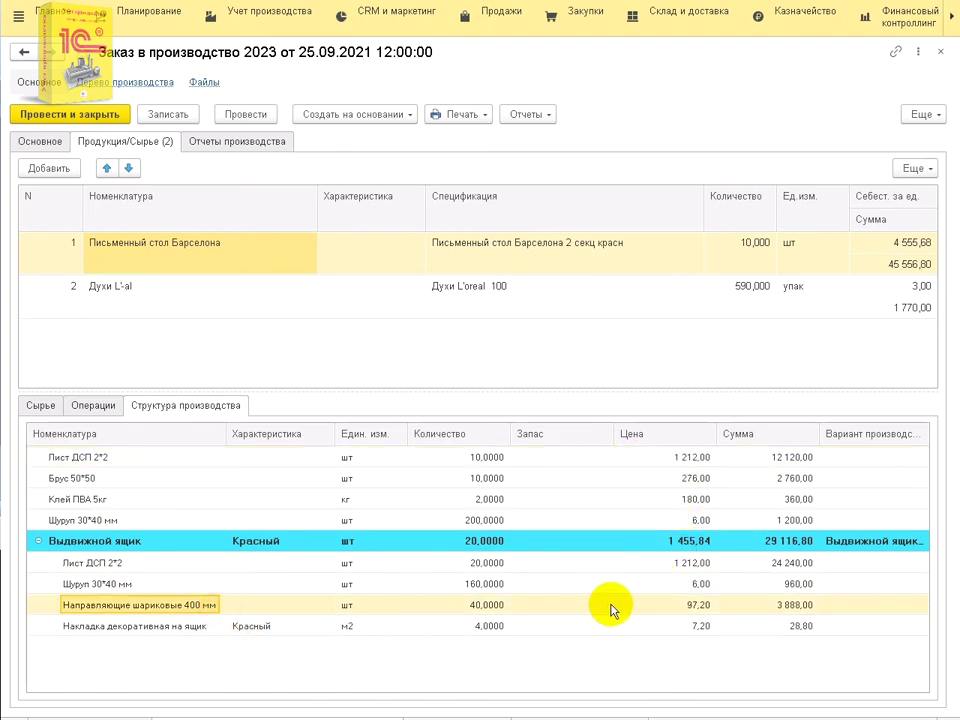
pyautogui.click(668, 607)
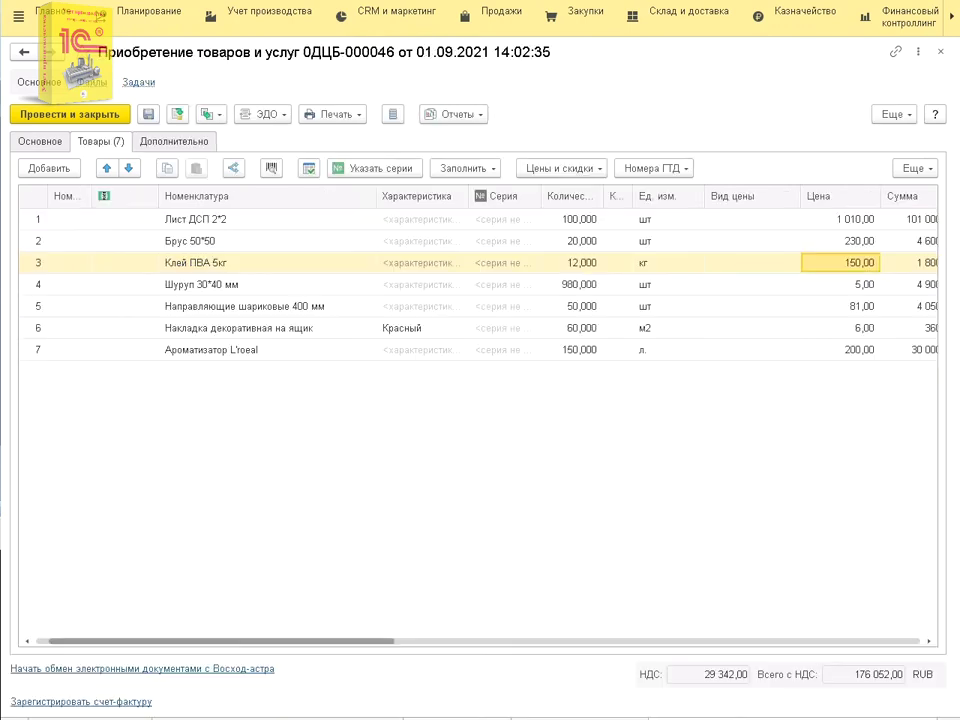
pyautogui.click(279, 308)
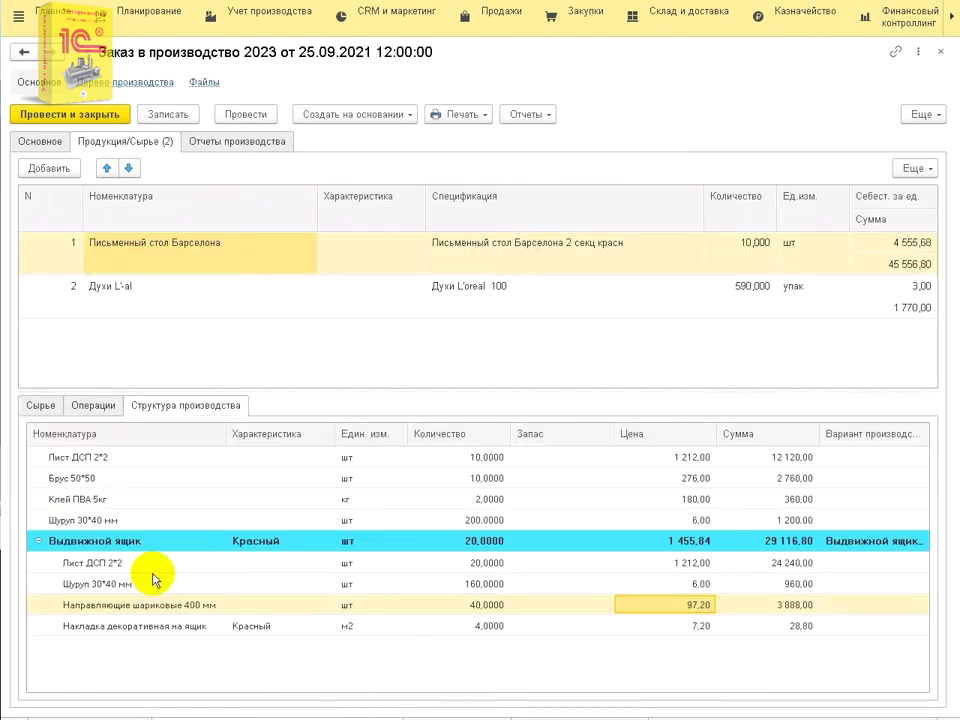
# Compare the price of «Накладка декоративная на ящик» in the purchase document with its price in the order's production structure.
pyautogui.click(154, 626)
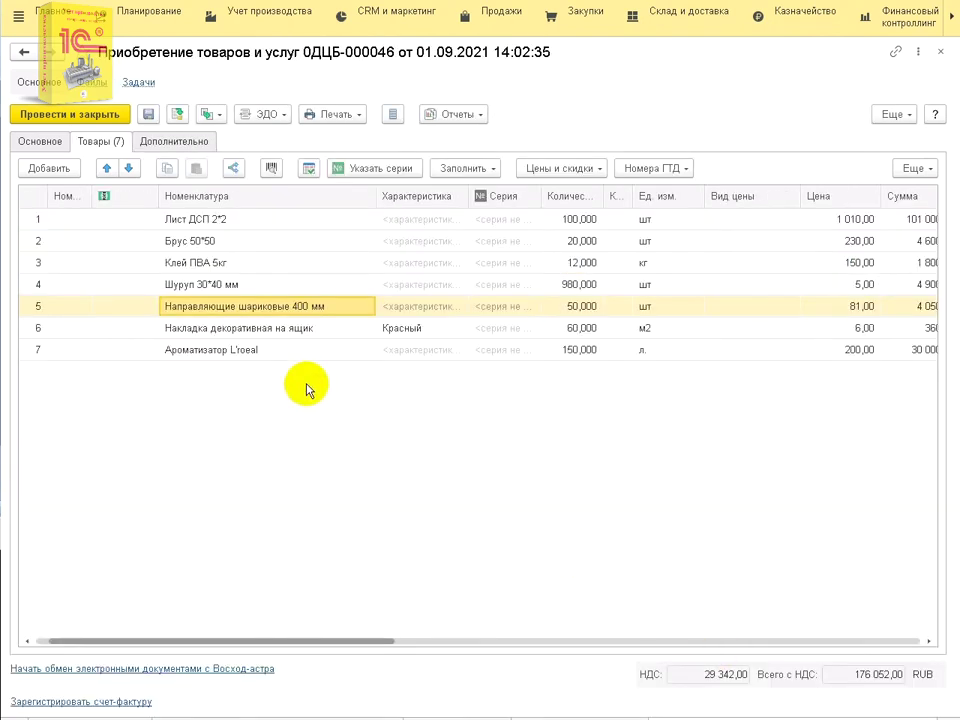
pyautogui.click(348, 328)
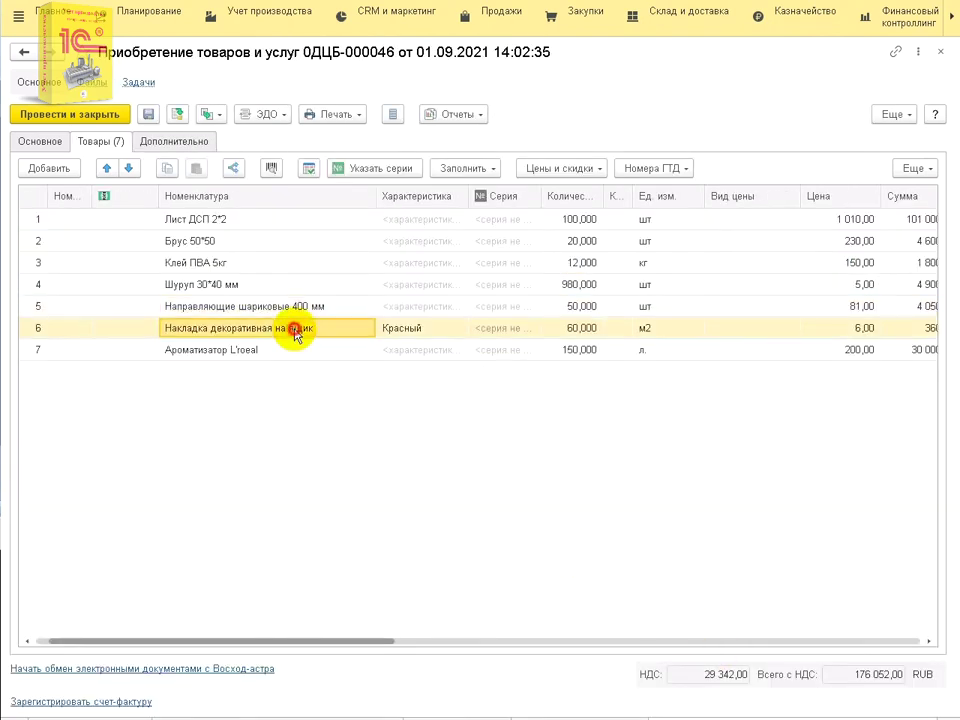
pyautogui.click(858, 328)
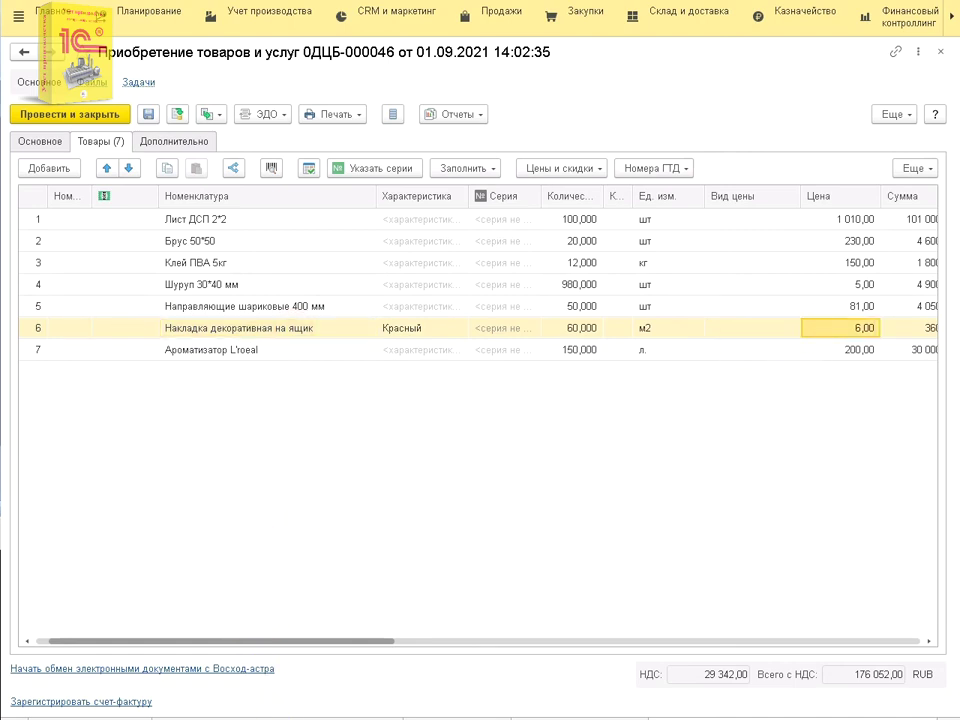
pyautogui.click(280, 714)
pyautogui.click(716, 624)
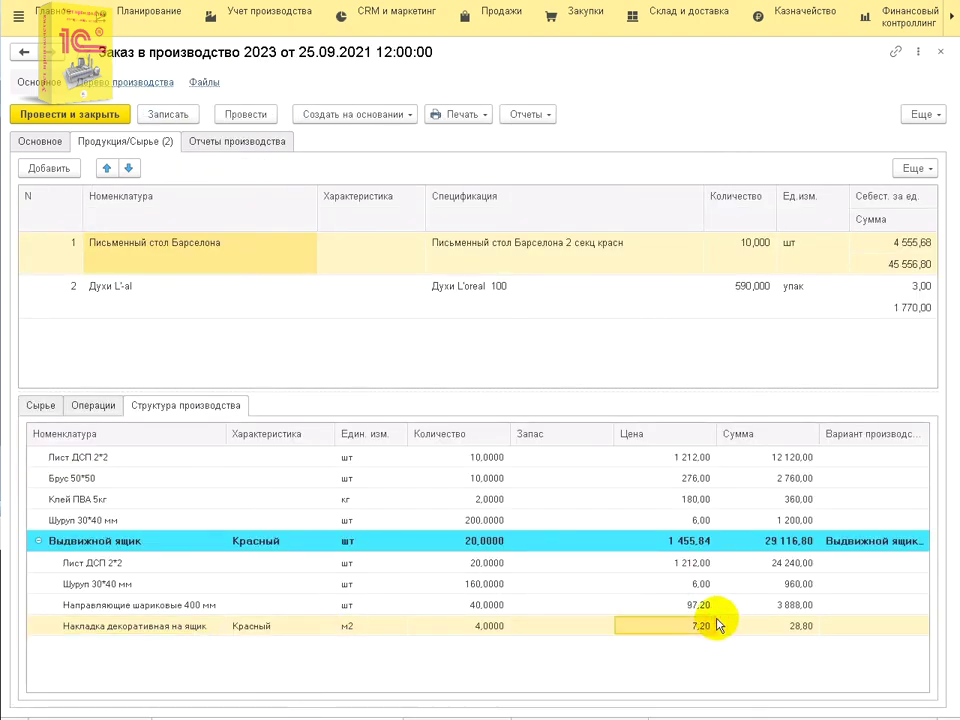
# Check the unit costs of «Выдвижной ящик» and «Письменный стол Барселона», and view the production structure of «Духи L'-al».
pyautogui.click(690, 540)
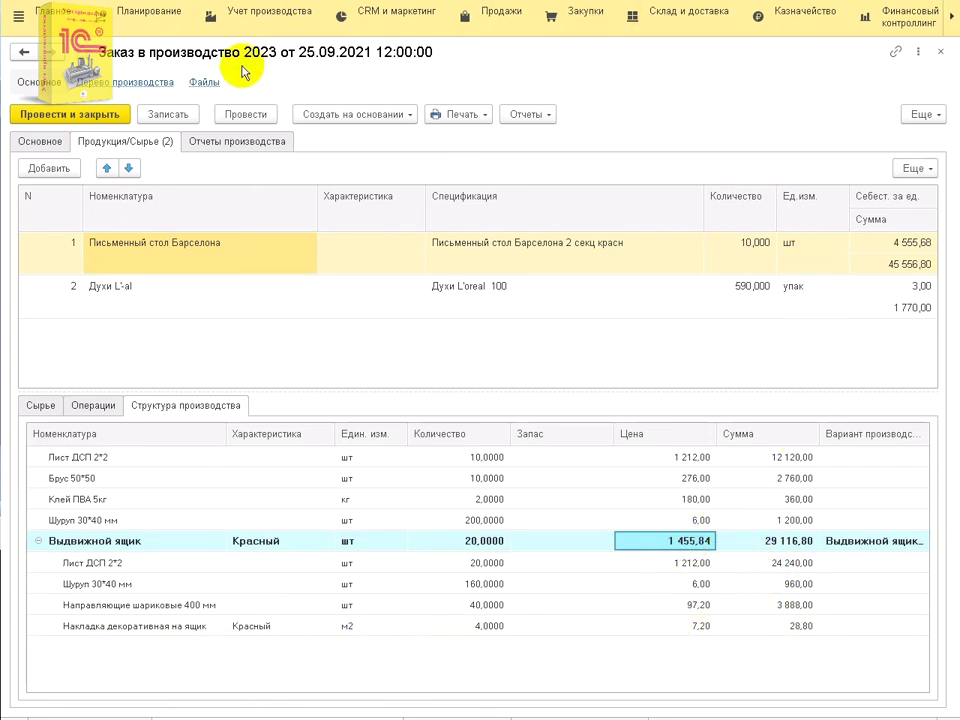
pyautogui.click(885, 245)
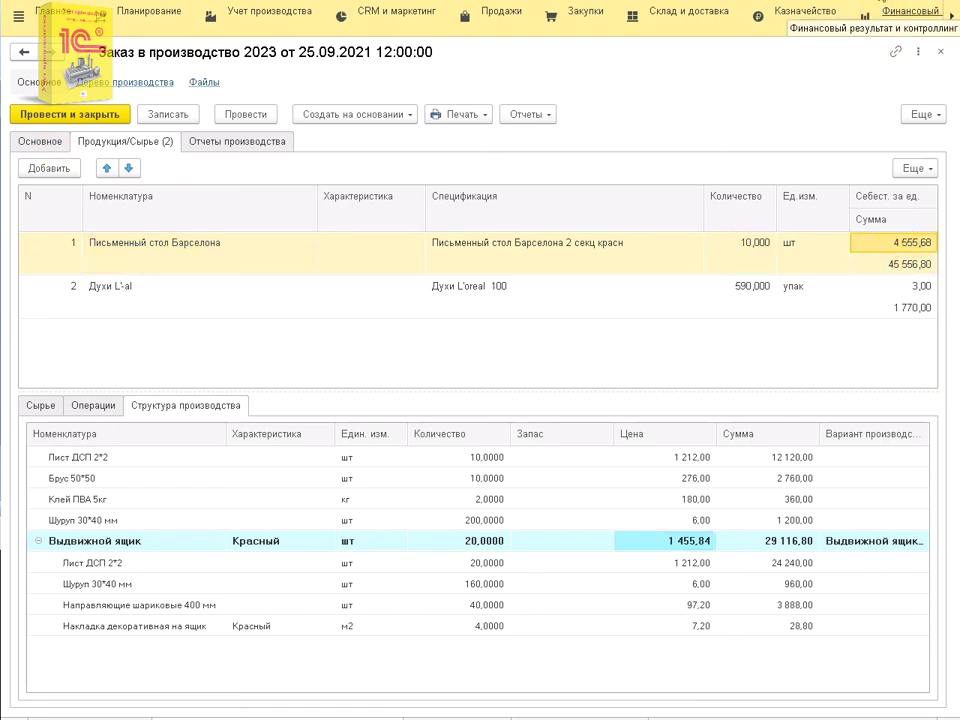
pyautogui.click(252, 290)
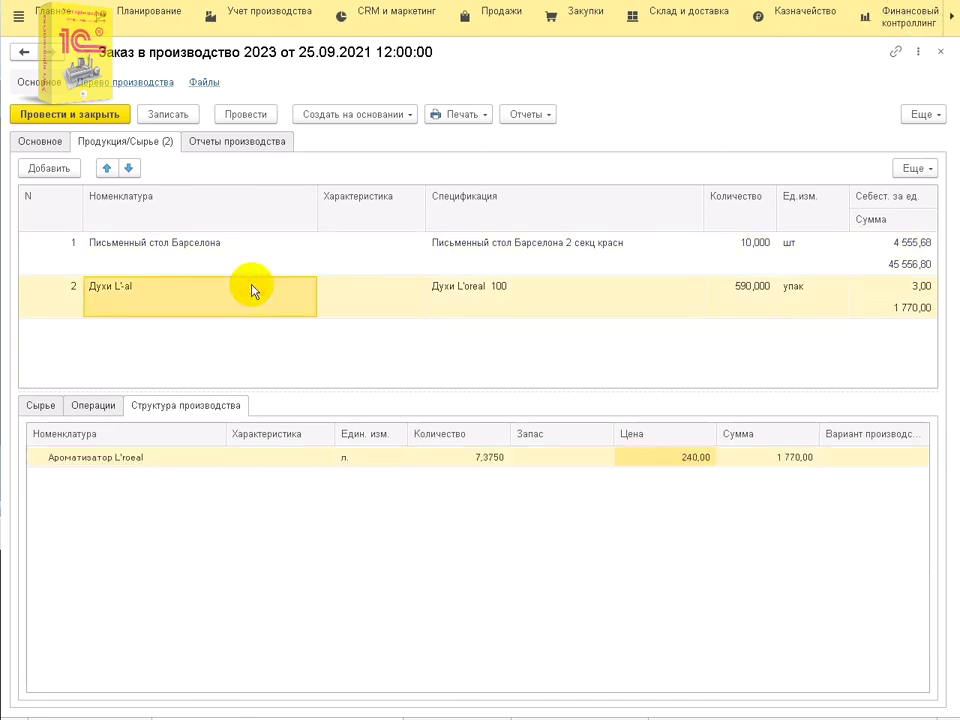